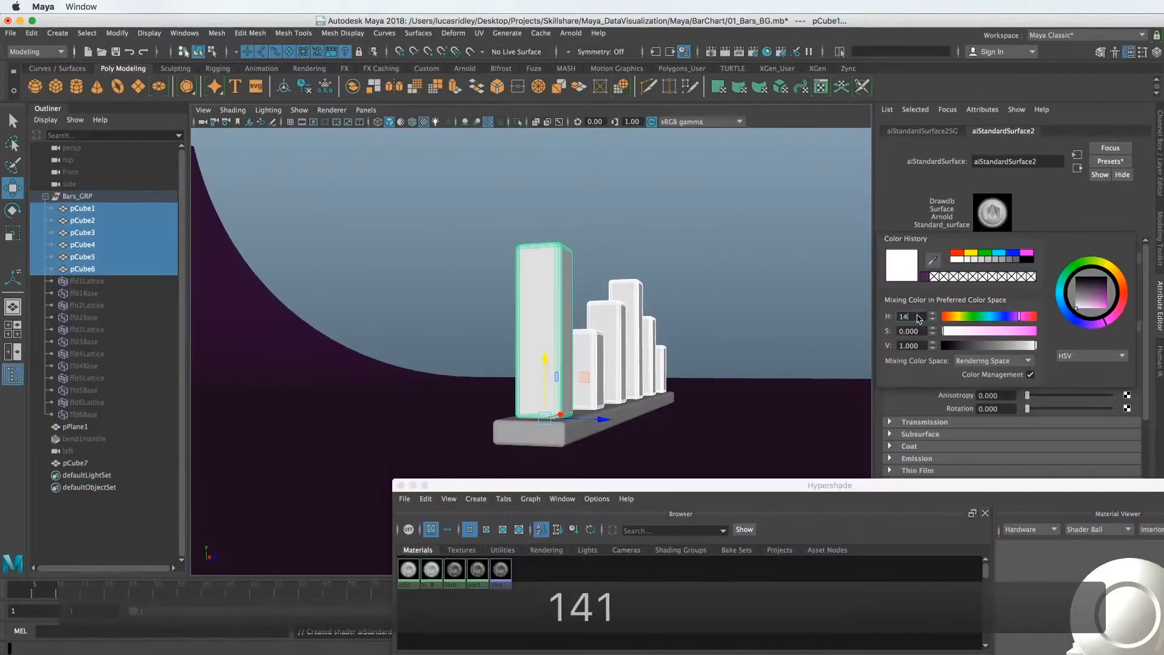
{"action": "type", "text": "1"}
Step: Confirm saturation 1 for the teal-green bar colour and orbit around the bar chart
{"action": "key", "text": "Return"}
{"action": "left_click_drag", "start_coordinate": [637, 318], "coordinate": [561, 380], "text": "alt"}
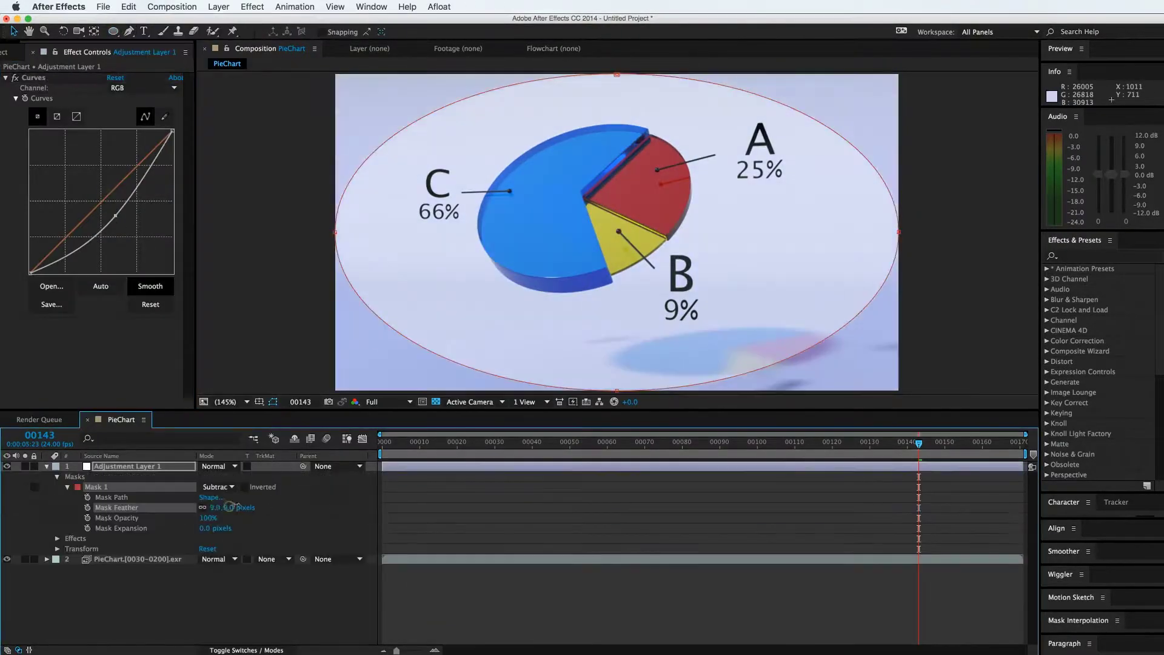
Step: Feather Mask 1 on Adjustment Layer 1 to about 9 pixels over the pie chart
{"action": "key", "text": "super+d"}
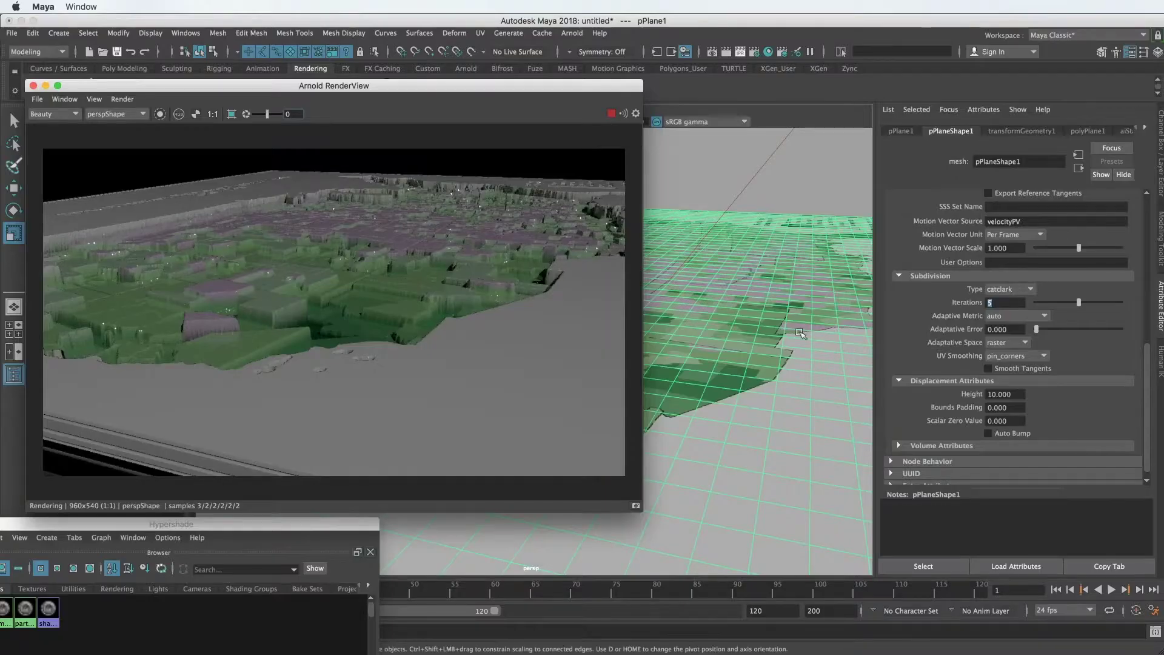
Step: Orbit the displaced US map terrain to a higher angle in the Arnold preview
{"action": "left_click_drag", "start_coordinate": [736, 325], "coordinate": [748, 294], "text": "alt"}
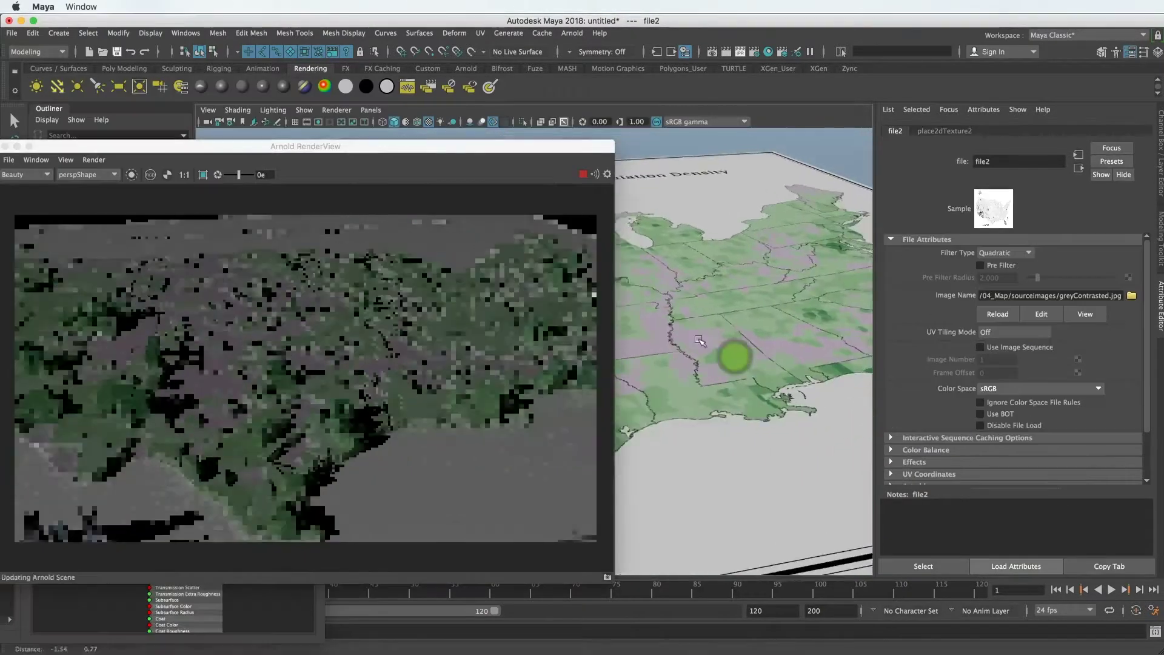
Step: Tilt the camera to look down on the extruded US population-density terrain
{"action": "left_click_drag", "start_coordinate": [719, 356], "coordinate": [714, 313], "text": "alt"}
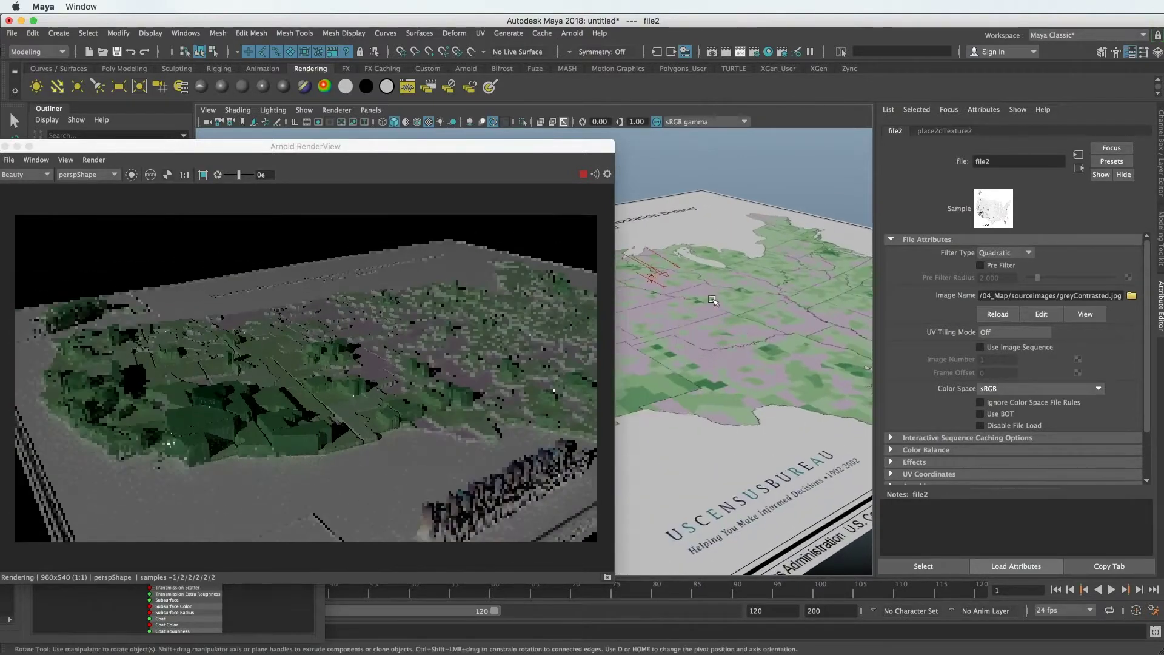